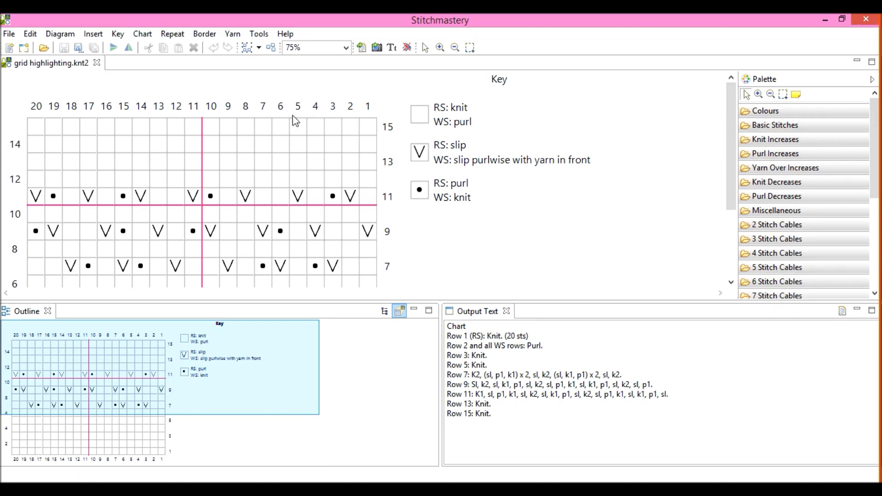
Insert a new flat chart titled 'part 2' beside the first chart.
left_click(95, 34)
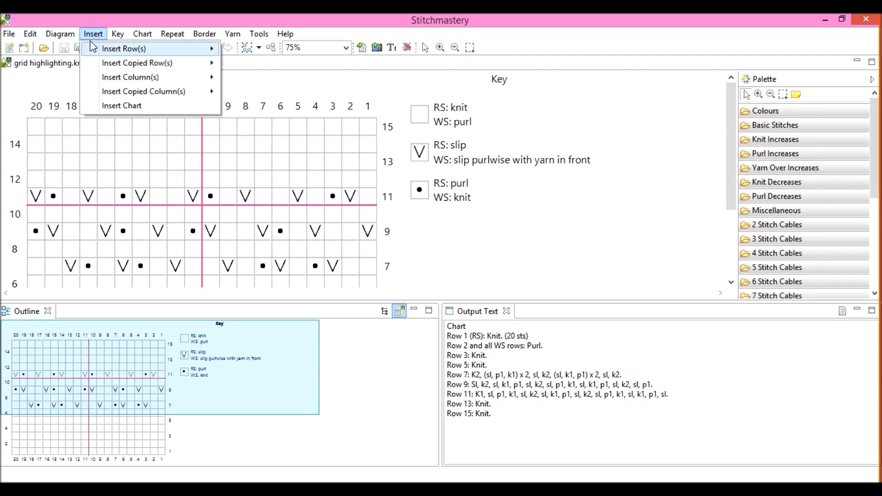
left_click(122, 105)
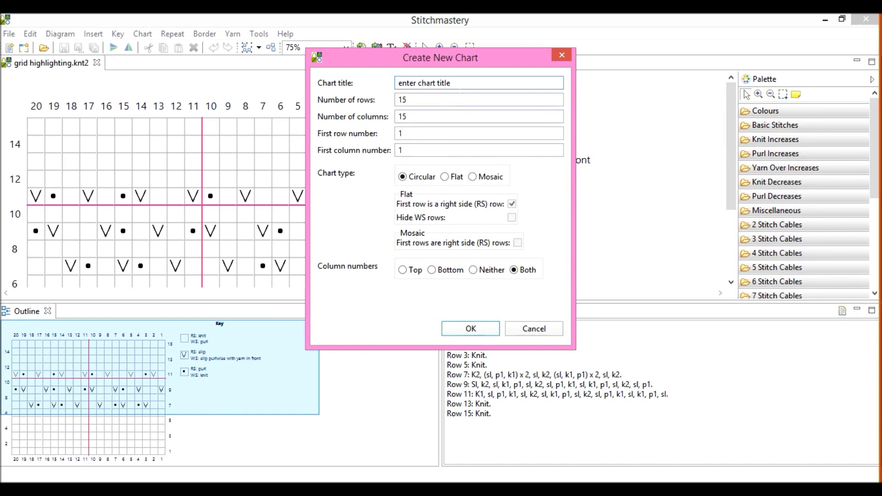
key("ctrl+a")
type("part ")
type("2")
left_click(444, 177)
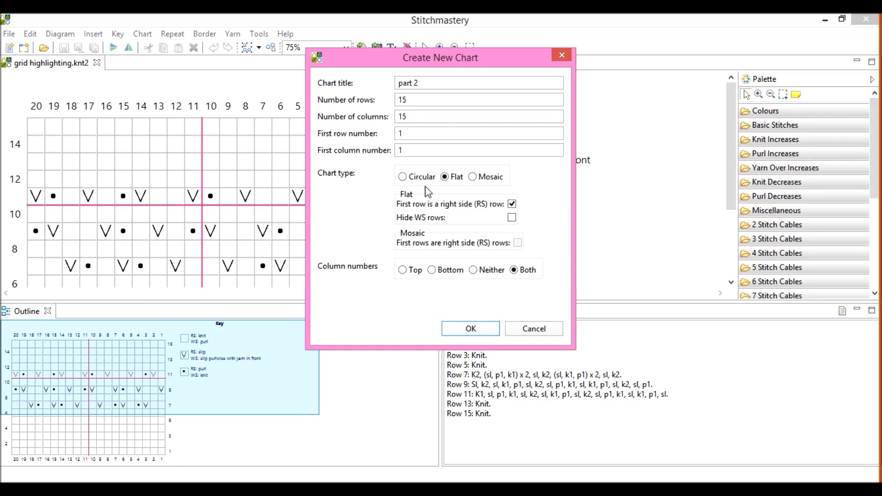
left_click(471, 329)
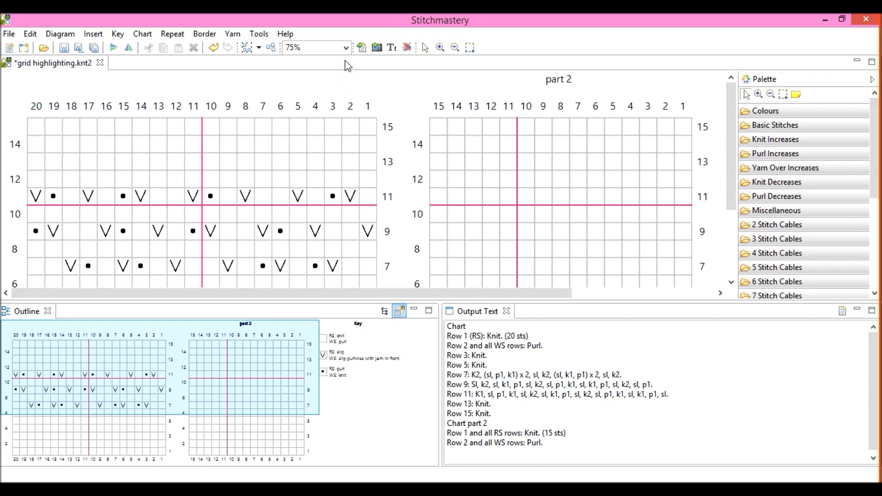
Zoom out so both charts and the key fit in the view.
left_click(346, 49)
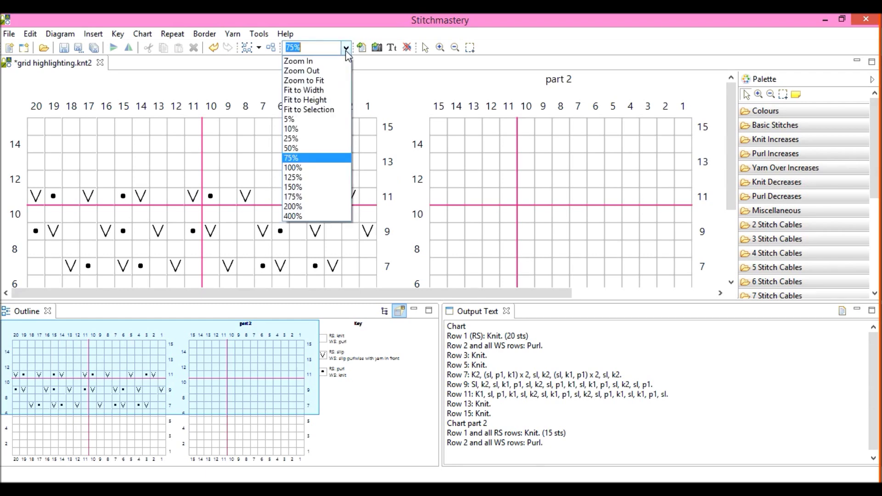
left_click(332, 82)
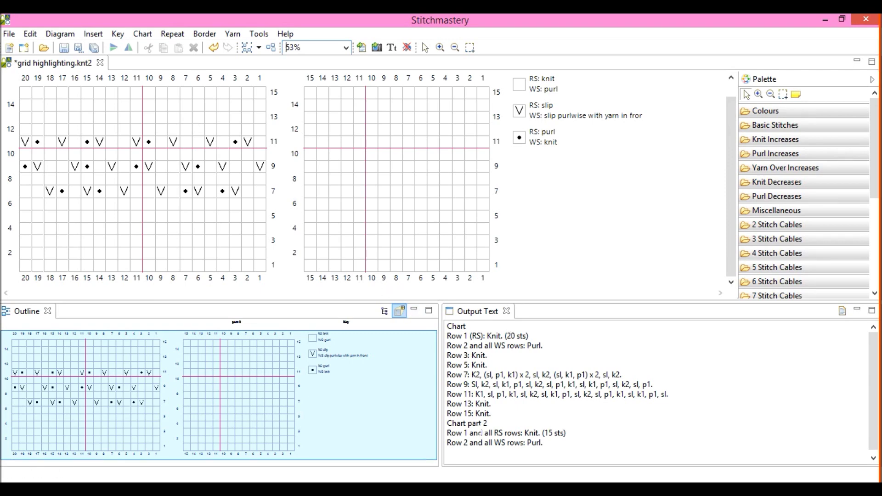
left_click_drag(730, 160, 732, 115)
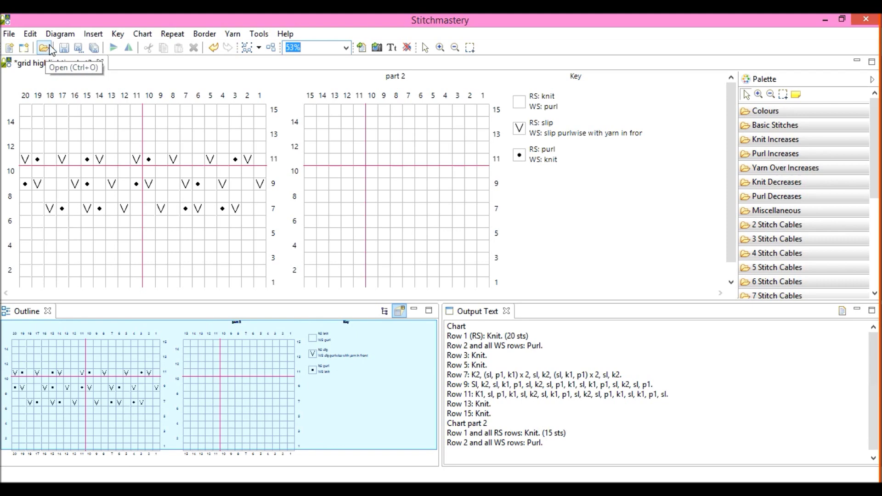
left_click(10, 34)
Open Nessie.knt2 from the saved charts folder.
left_click(31, 68)
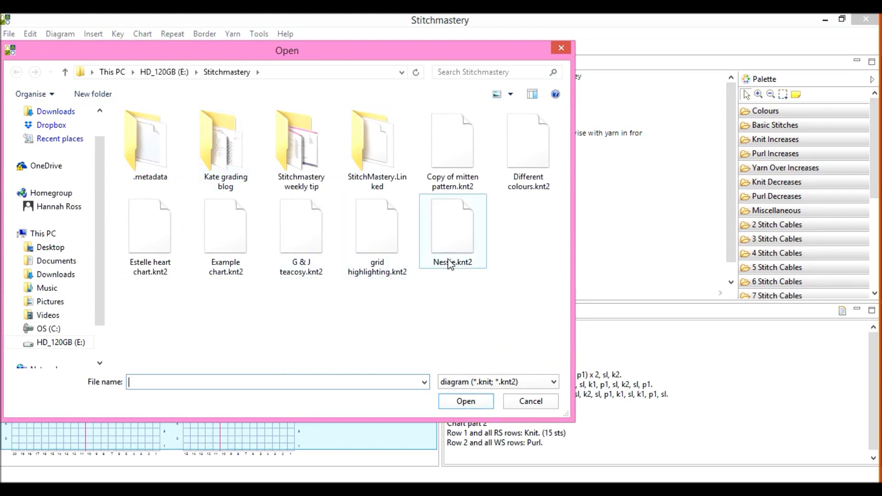
left_click(455, 245)
left_click(466, 401)
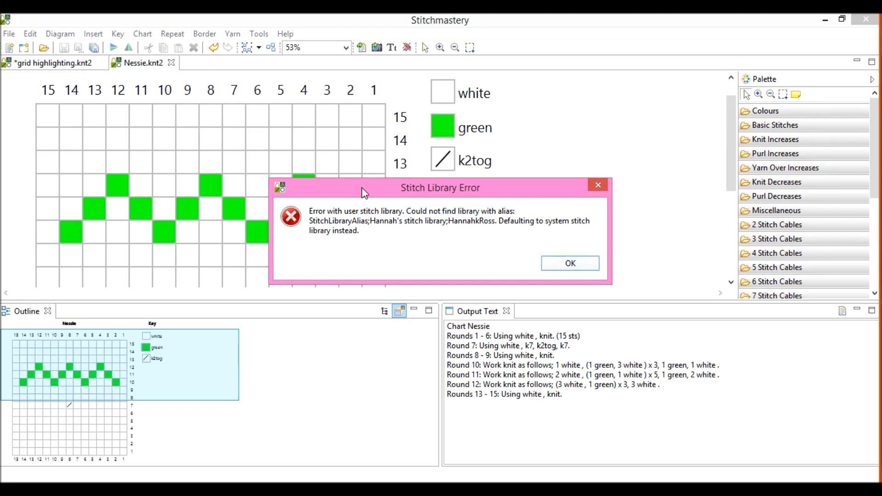
Dismiss the stitch library error and select all charts in the Nessie file.
left_click(570, 265)
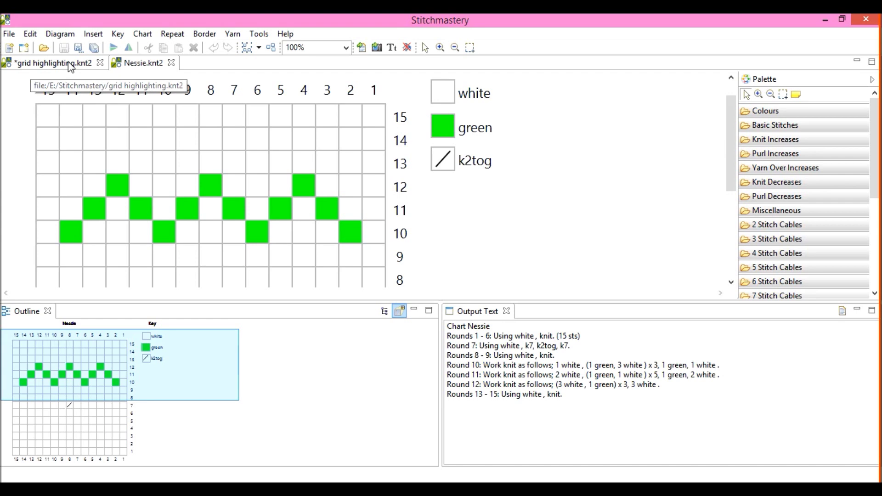
left_click(31, 95)
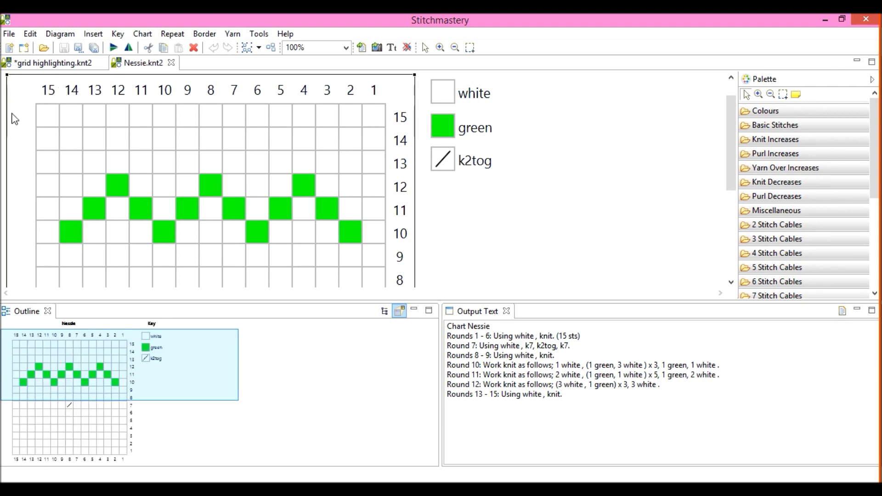
left_click(490, 234)
left_click(258, 46)
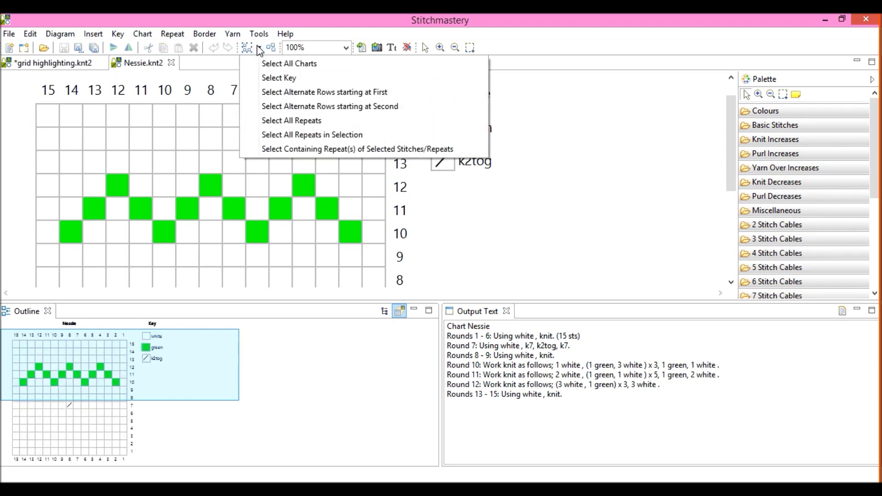
left_click(276, 64)
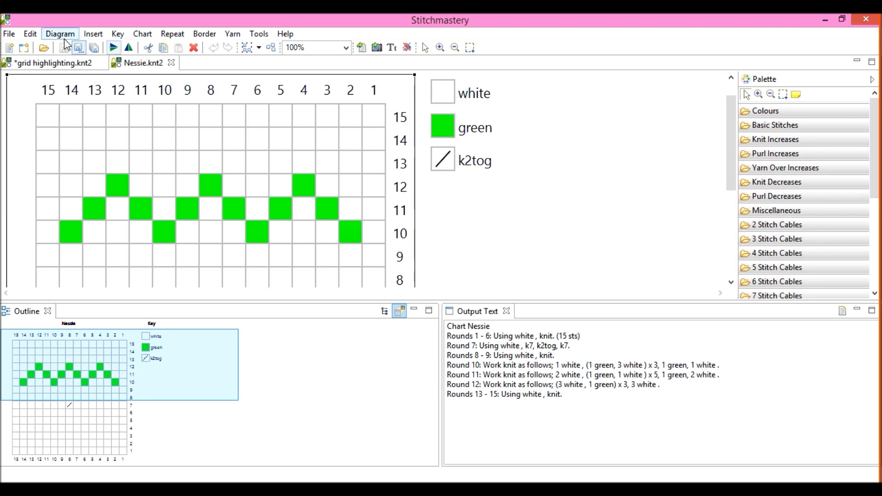
left_click(30, 34)
Copy the Nessie chart and paste it into grid highlighting.knt2 as a third chart.
left_click(52, 97)
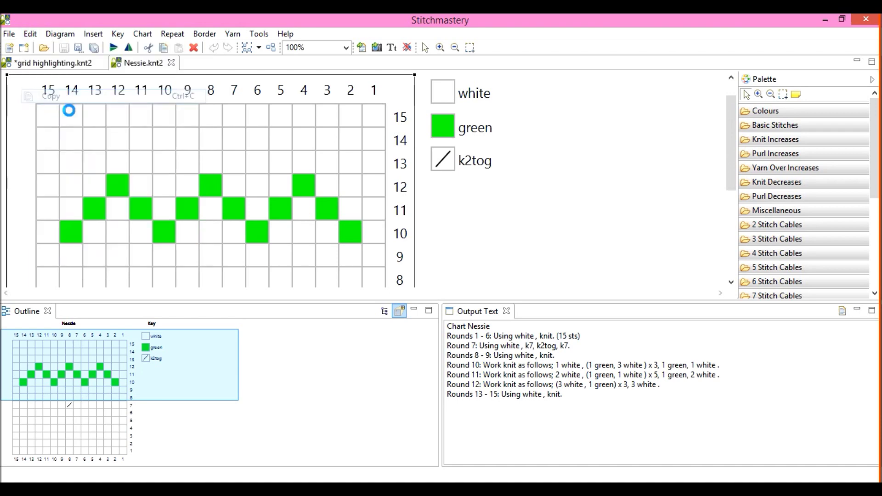
left_click(63, 67)
left_click(572, 264)
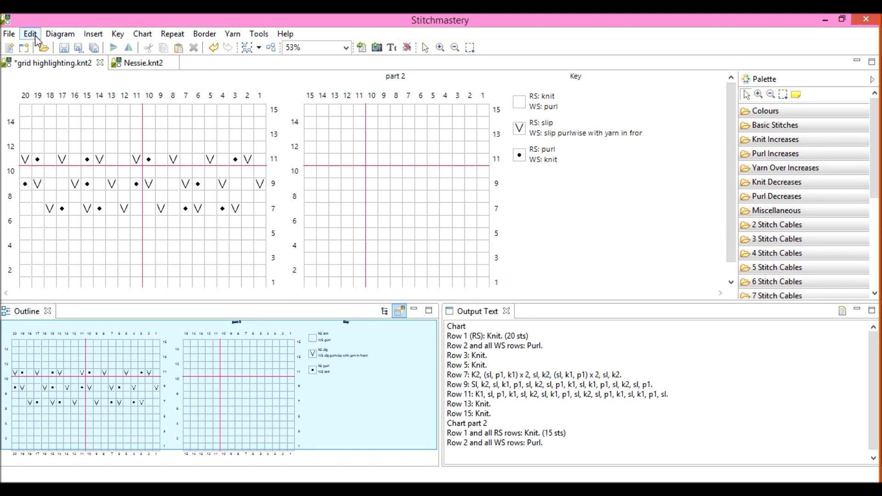
left_click(180, 48)
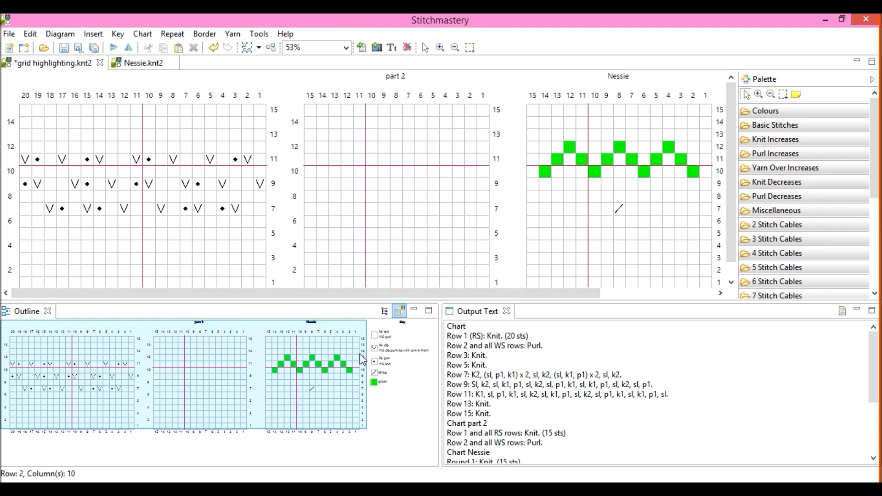
left_click_drag(525, 291, 666, 292)
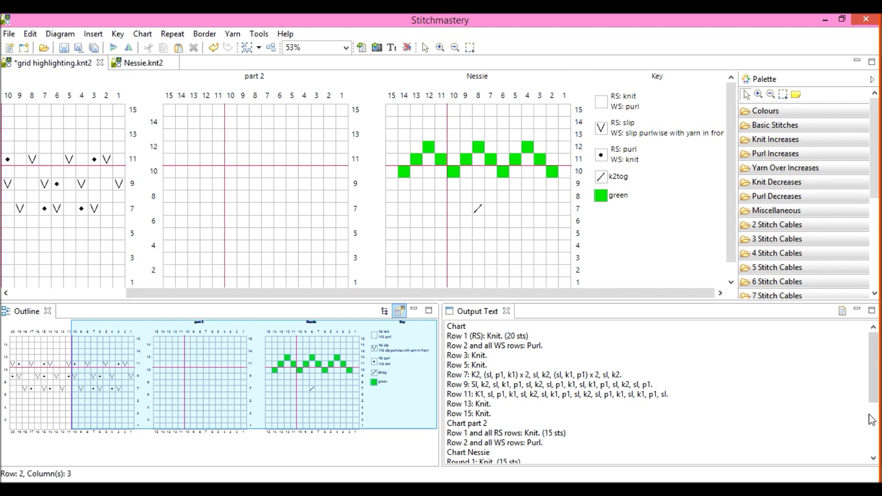
left_click_drag(874, 385, 874, 424)
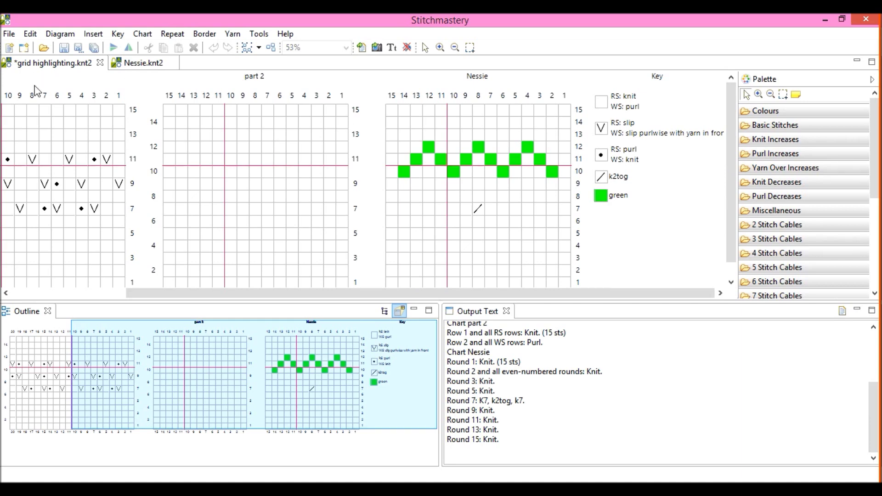
Enable 'Include colour in written instructions' in the Diagram Properties.
left_click(64, 35)
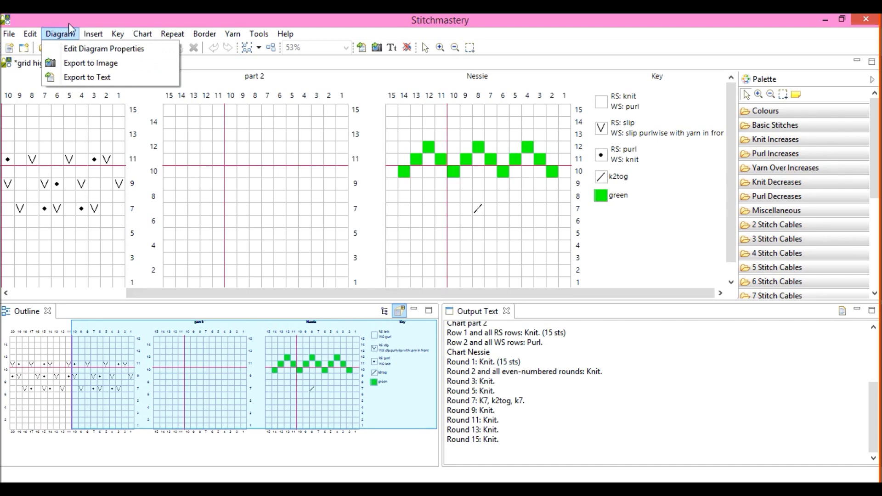
left_click(82, 49)
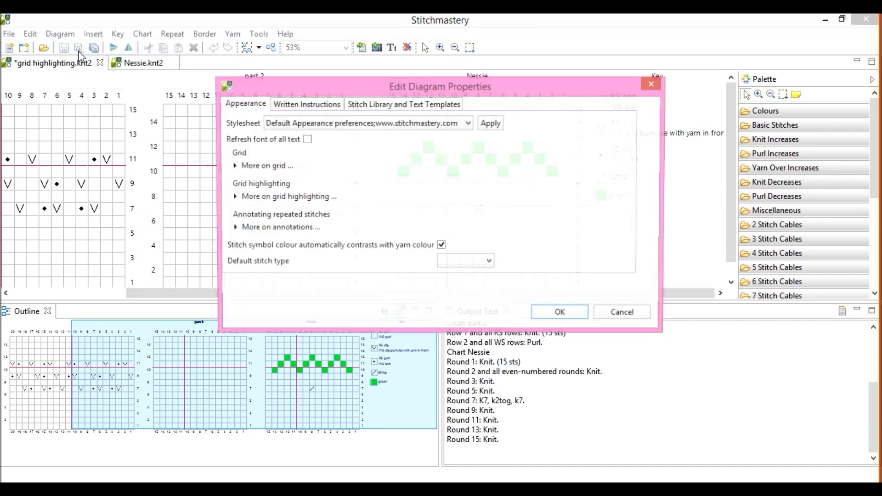
left_click(305, 105)
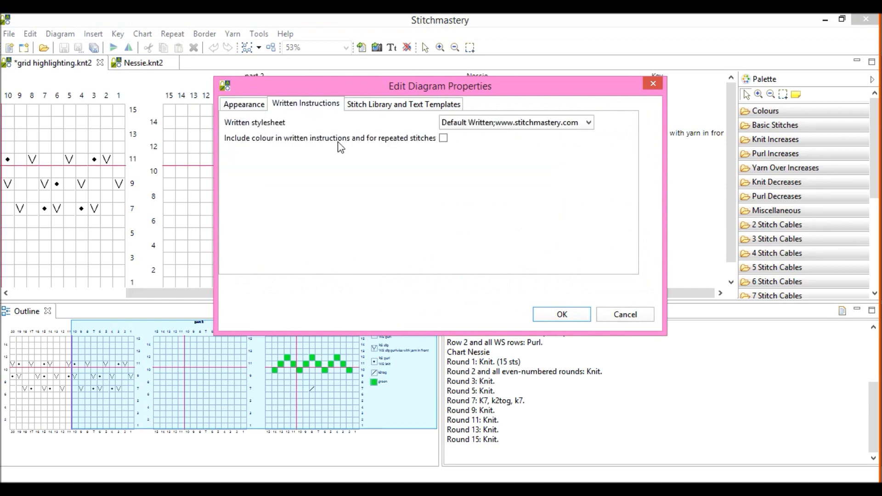
left_click(444, 138)
left_click(562, 314)
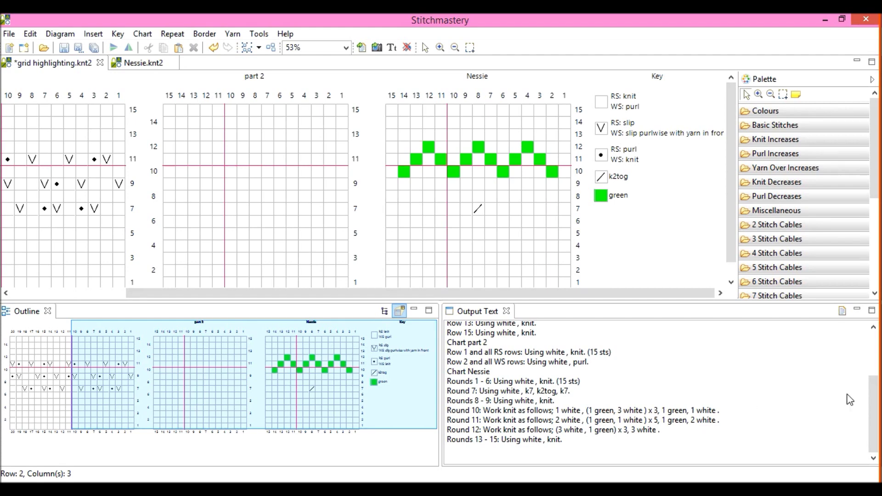
left_click_drag(872, 402, 873, 360)
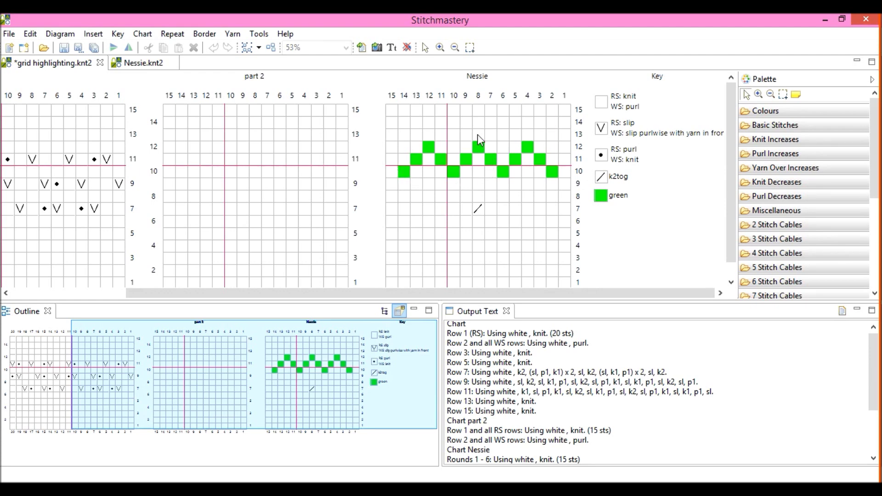
Marquee-select and copy rows 10–12 of Nessie's left green zigzag.
left_click(471, 47)
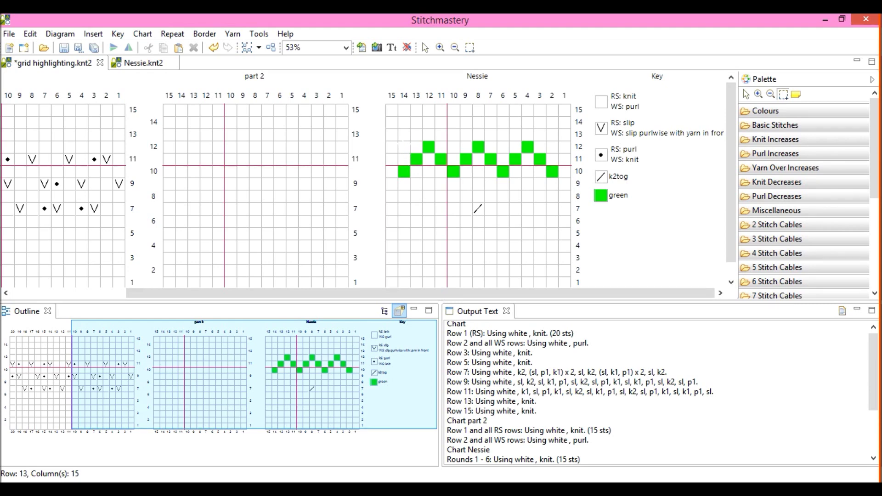
mouse_move(393, 135)
left_mouse_down()
mouse_move(467, 191)
mouse_move(467, 183)
left_mouse_up()
left_click_drag(471, 184, 471, 184)
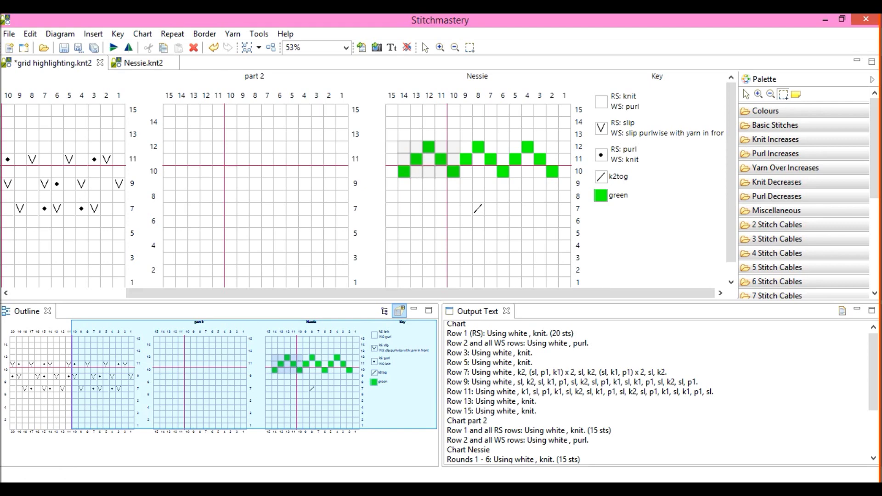
left_click(166, 48)
left_click(425, 47)
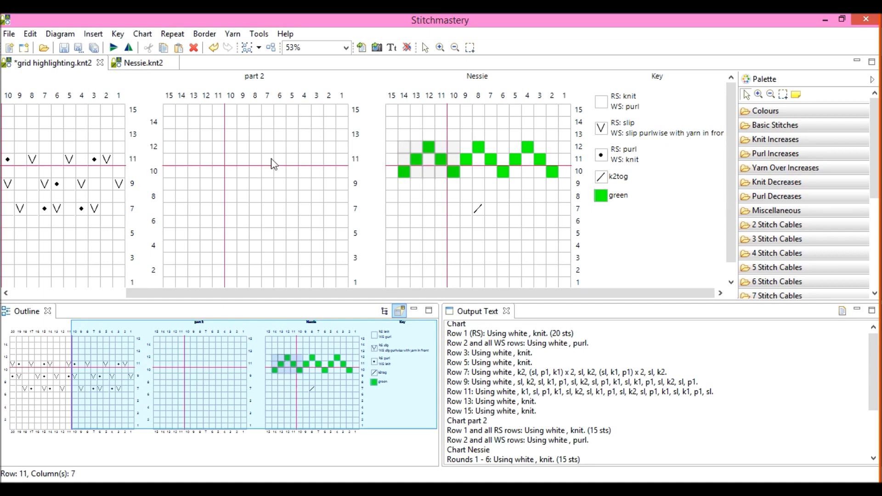
Paste the copied zigzag into part 2 across rows 8–10.
left_click(233, 177)
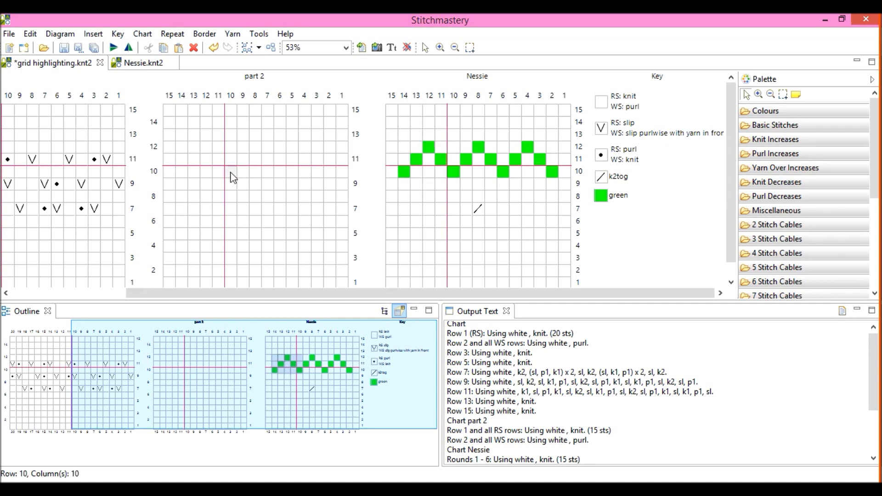
left_click(179, 48)
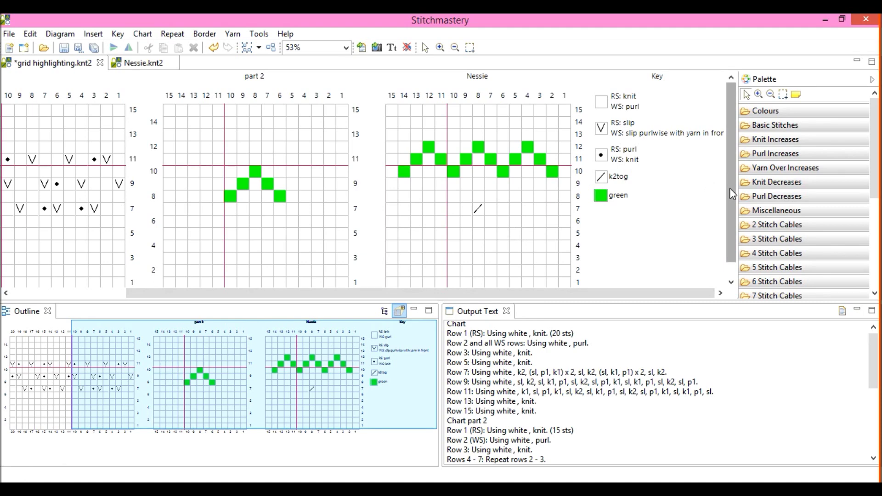
left_click_drag(730, 188, 728, 232)
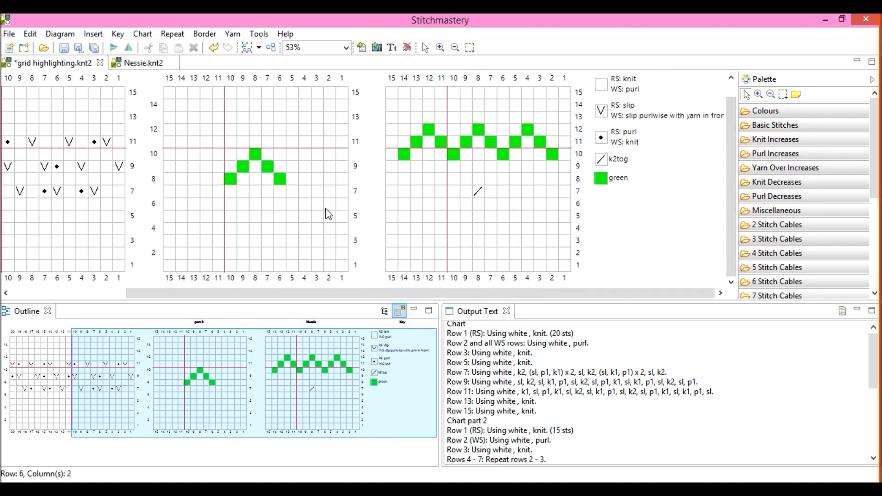
Paste the motif again at part 2's lower right, clipped to rows 4–5.
left_click(330, 207)
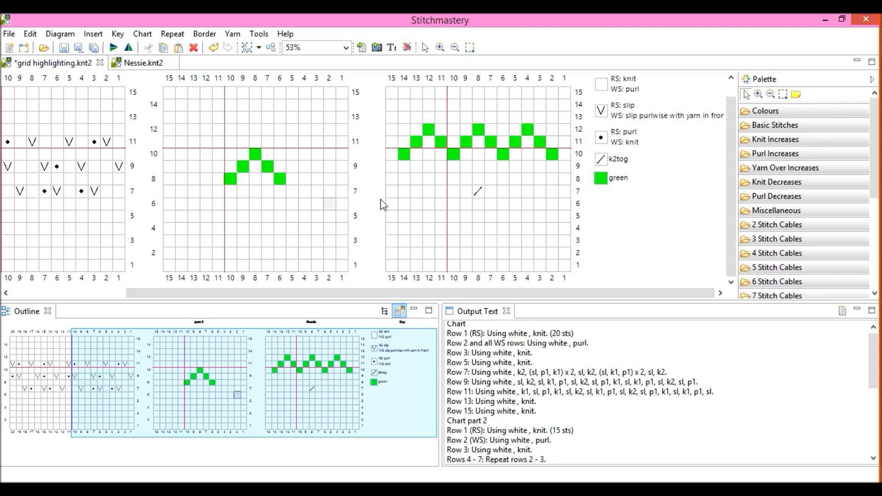
left_click(180, 48)
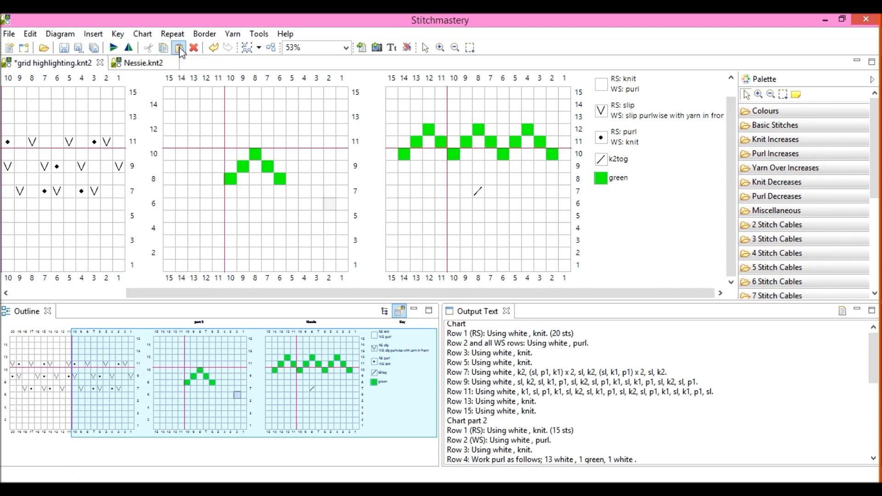